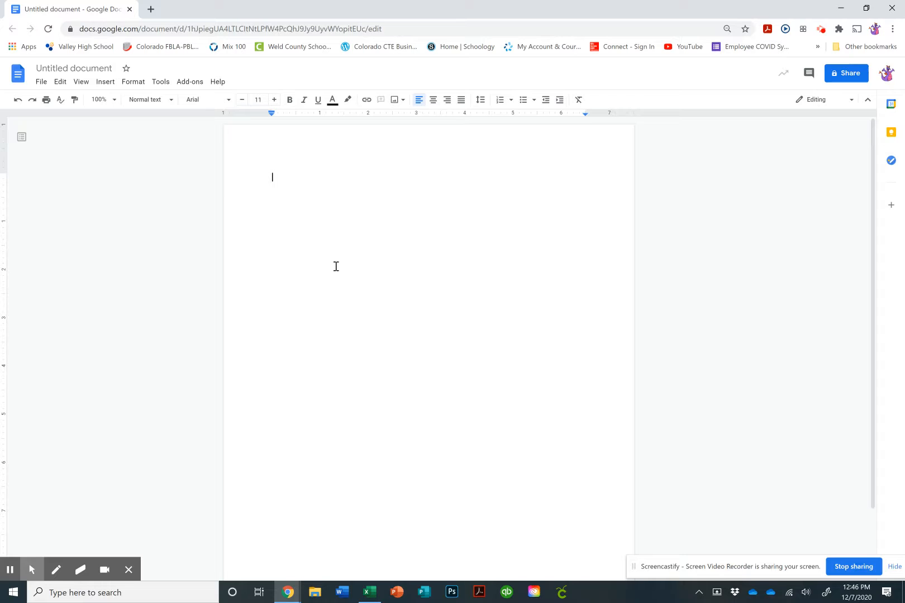
Title the document 'Practice Tabs' and set the font to Times New Roman, size 12
click(58, 69)
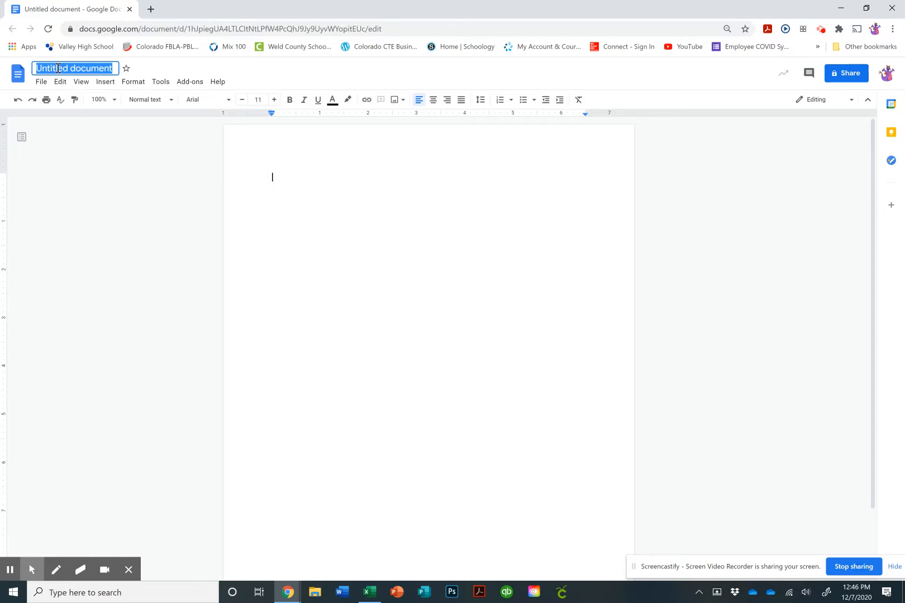
text(P)
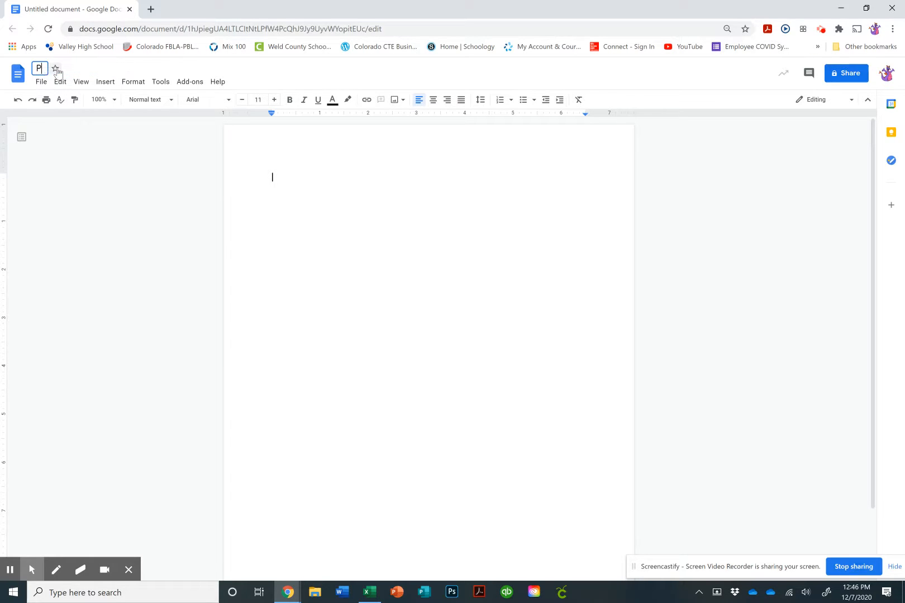
text(ractice Tabs)
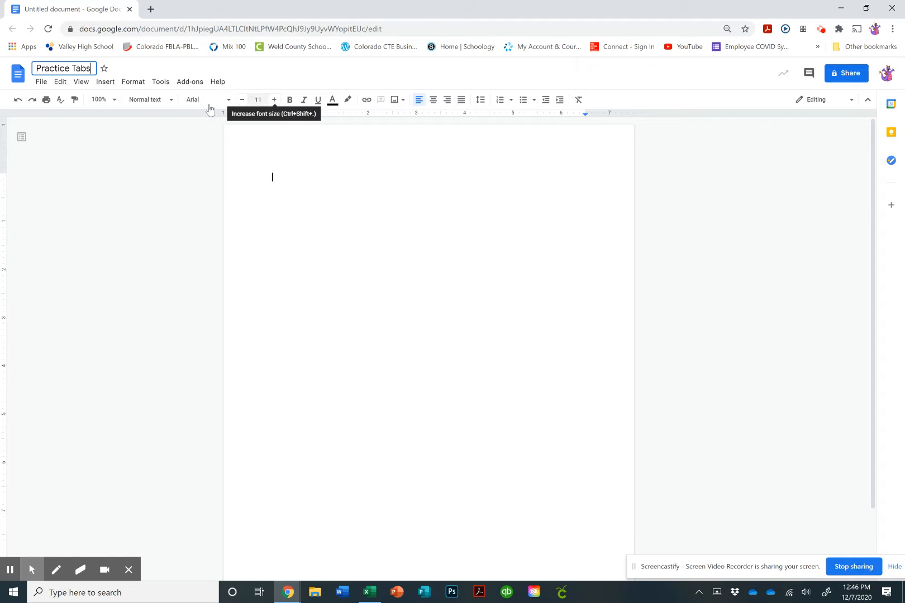
click(229, 101)
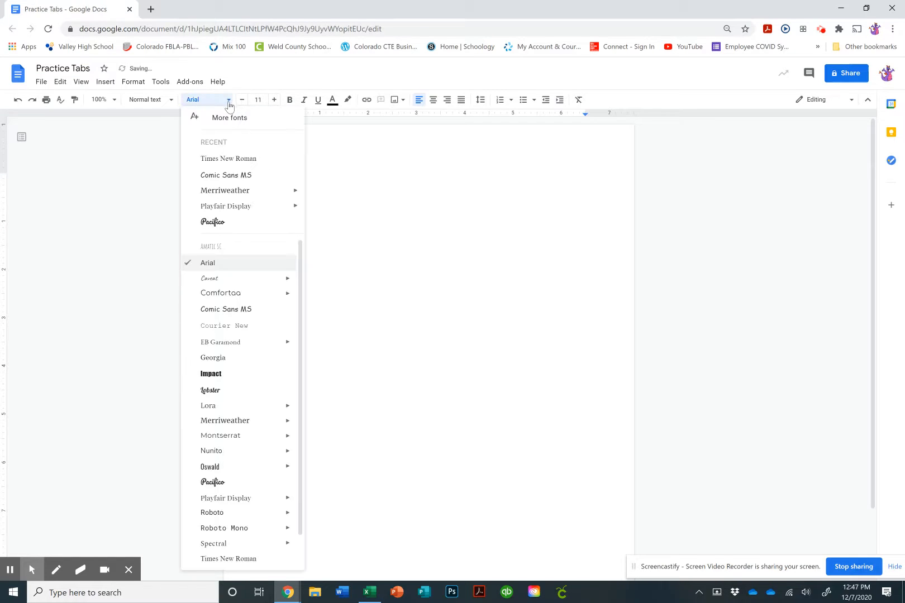
click(229, 158)
click(274, 100)
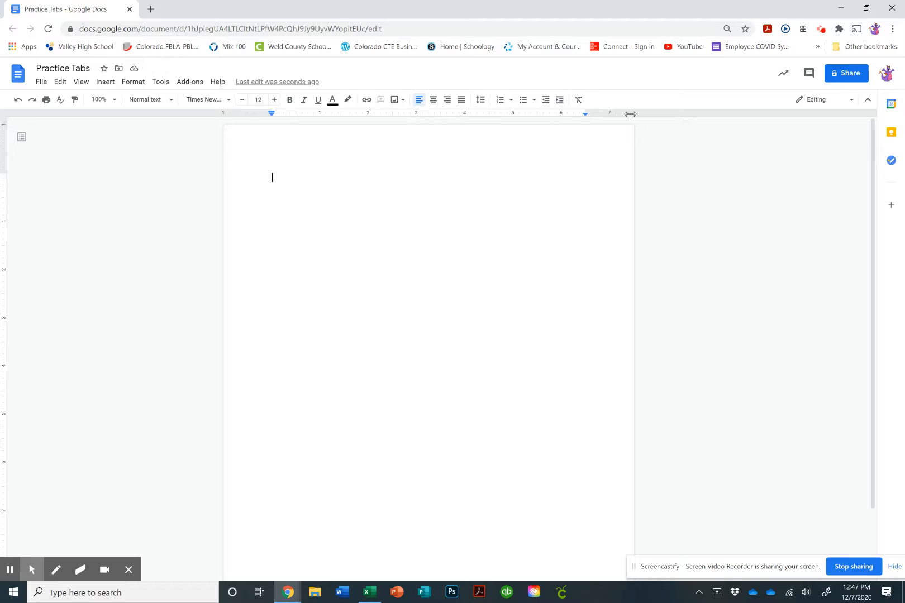
Bring up the ruler's tab-stop choices at several positions without adding any, then view the Help menu
click(513, 114)
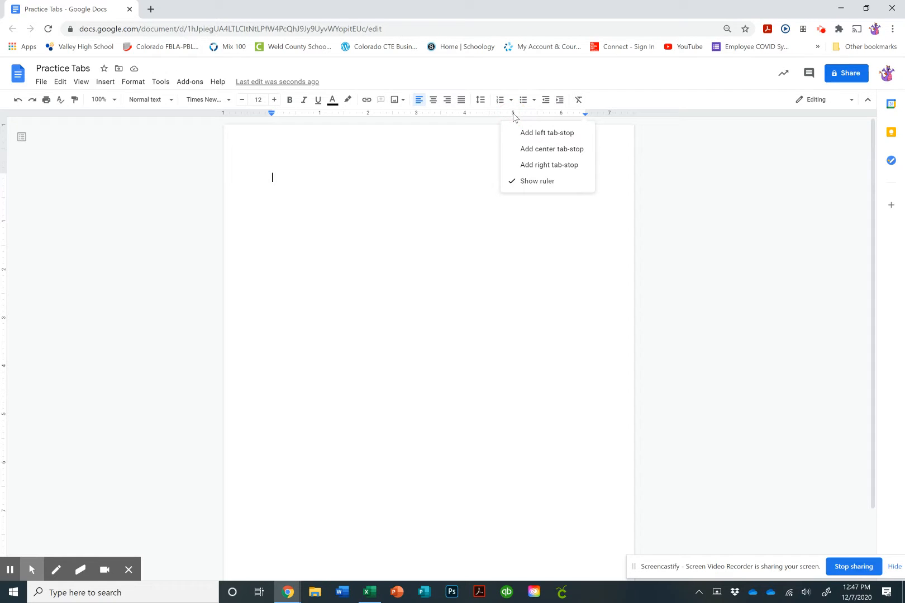
click(419, 114)
click(352, 114)
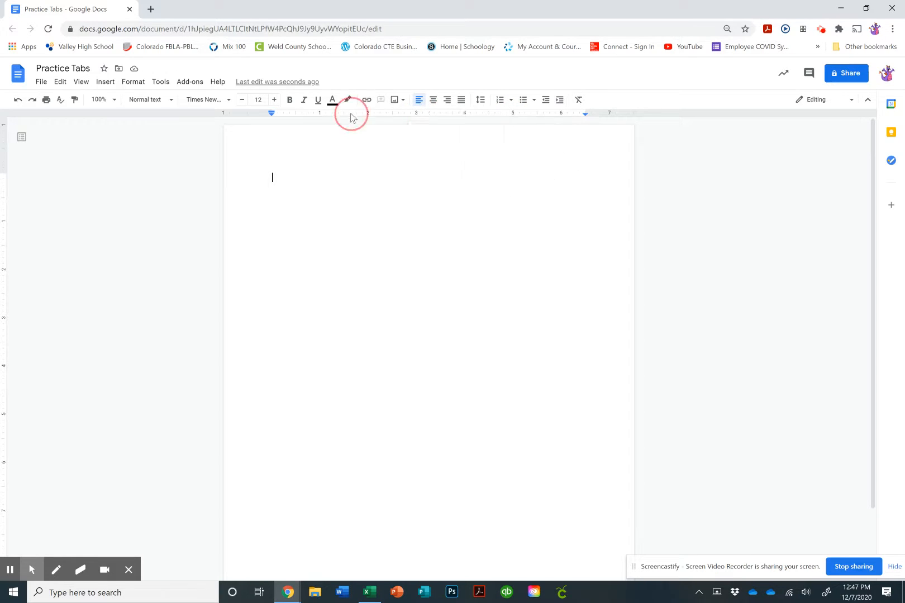
click(305, 114)
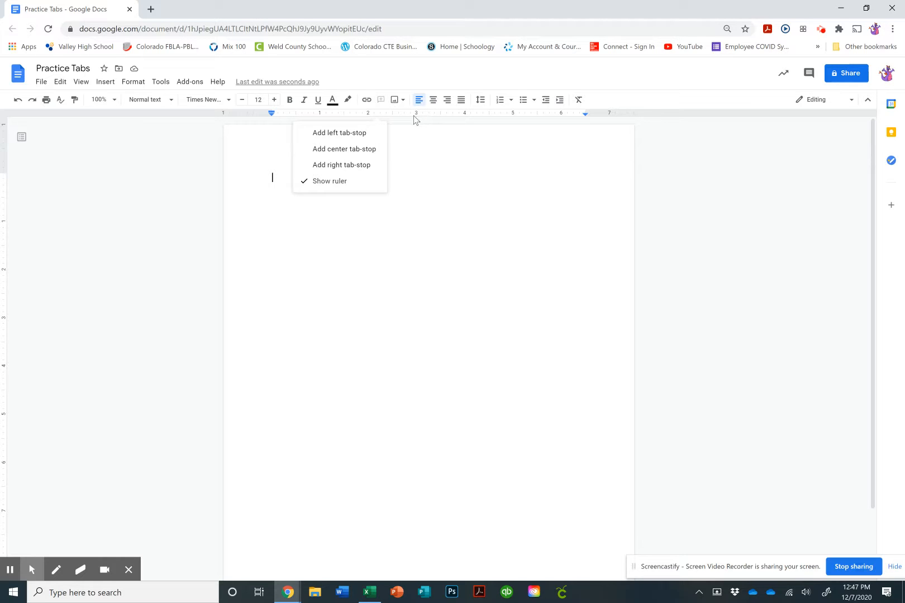
click(223, 84)
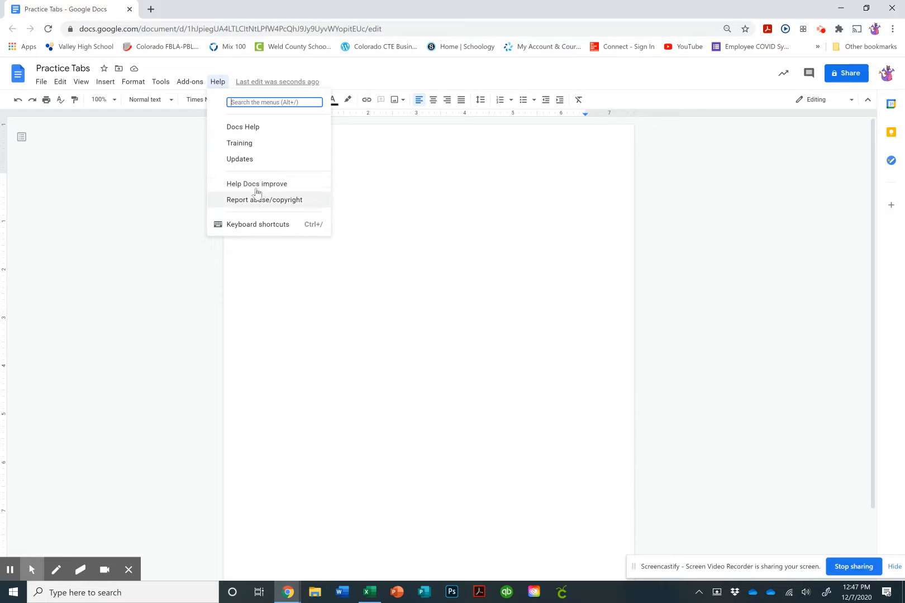
Look through the Add-ons menu's Show submenu, then dismiss the menus without changes
click(191, 83)
click(192, 85)
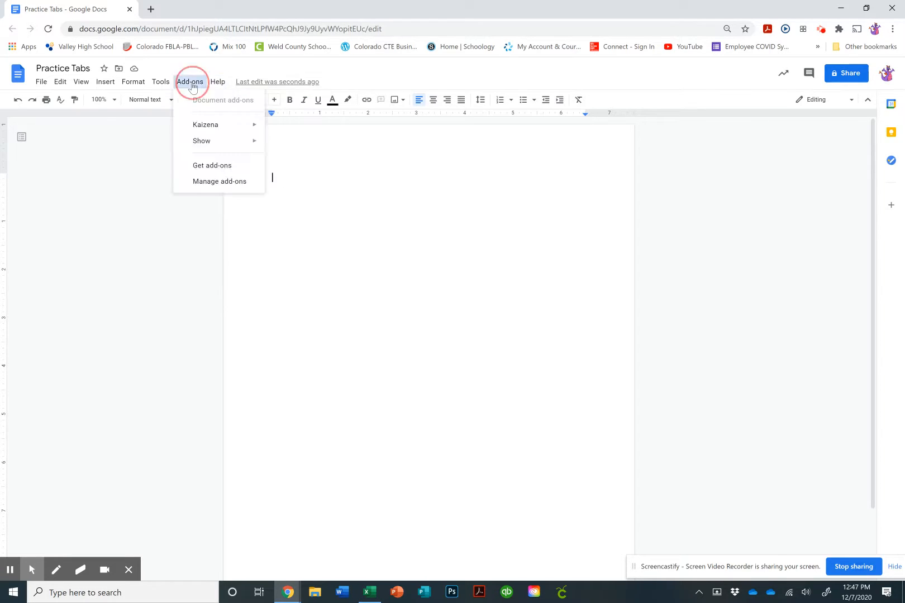
mouse_move(208, 144)
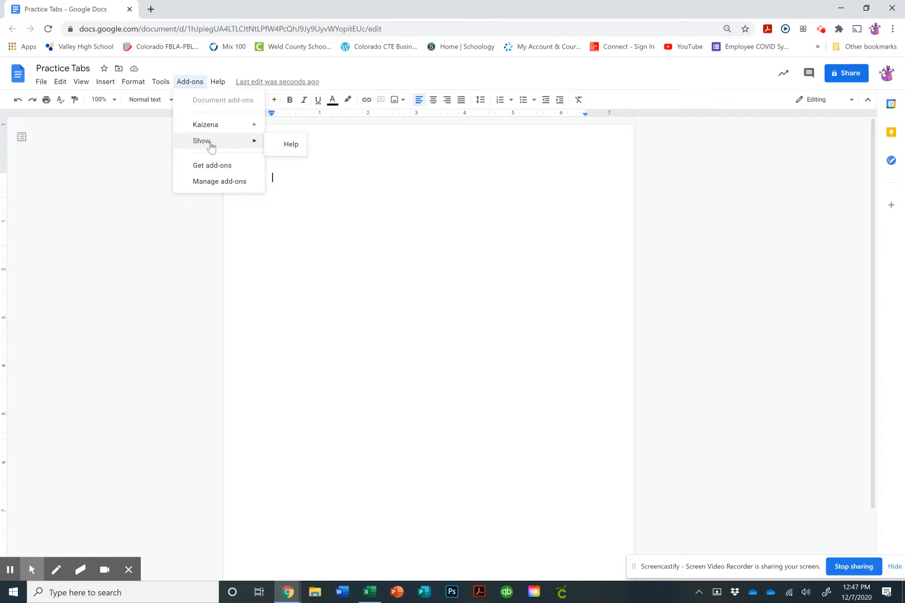
click(288, 178)
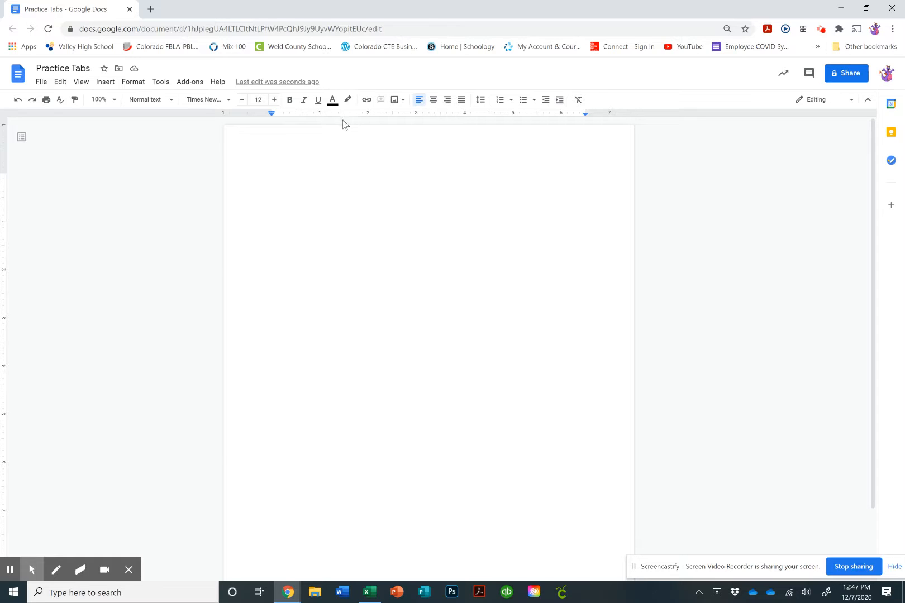
Add a left tab stop on the ruler and position it at the 0.5-inch mark
click(296, 116)
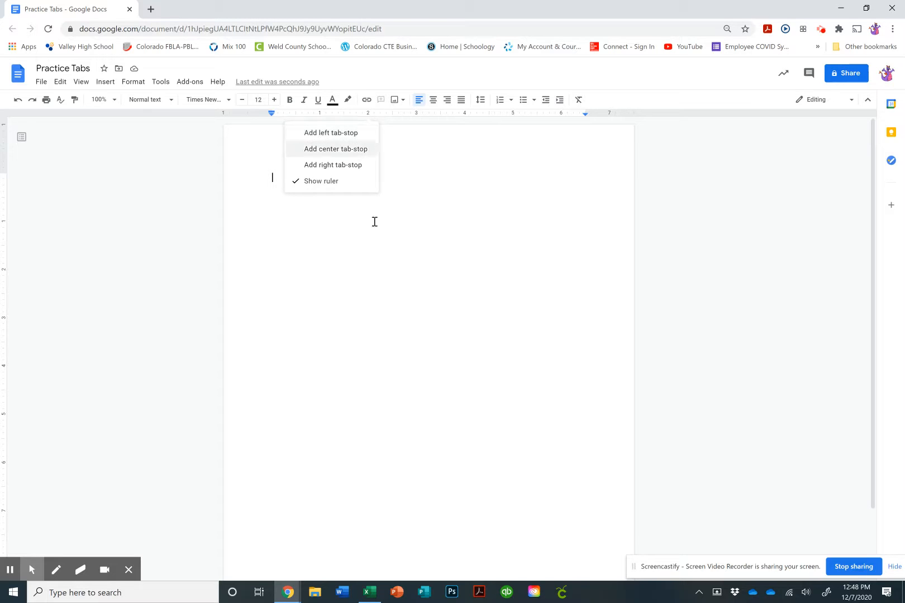
click(357, 276)
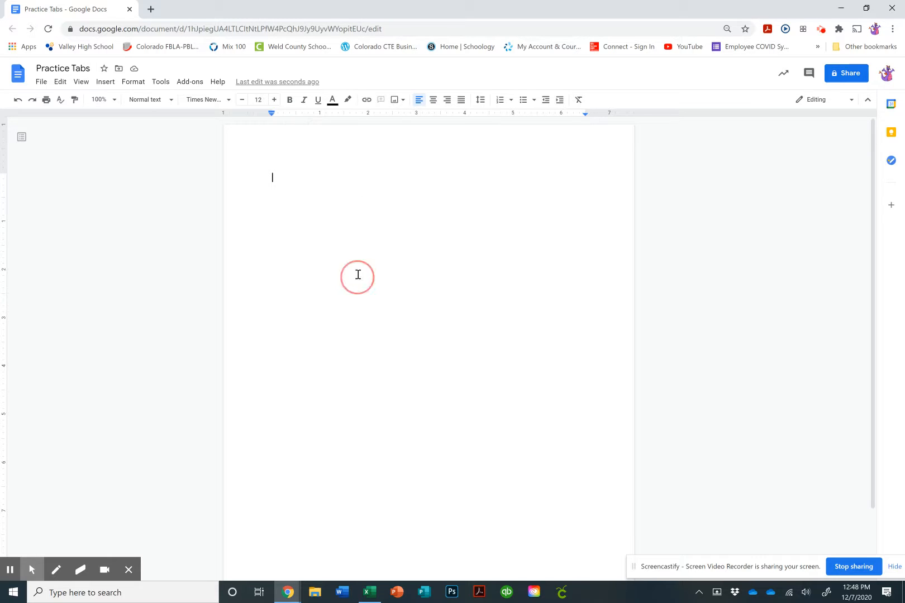
click(298, 117)
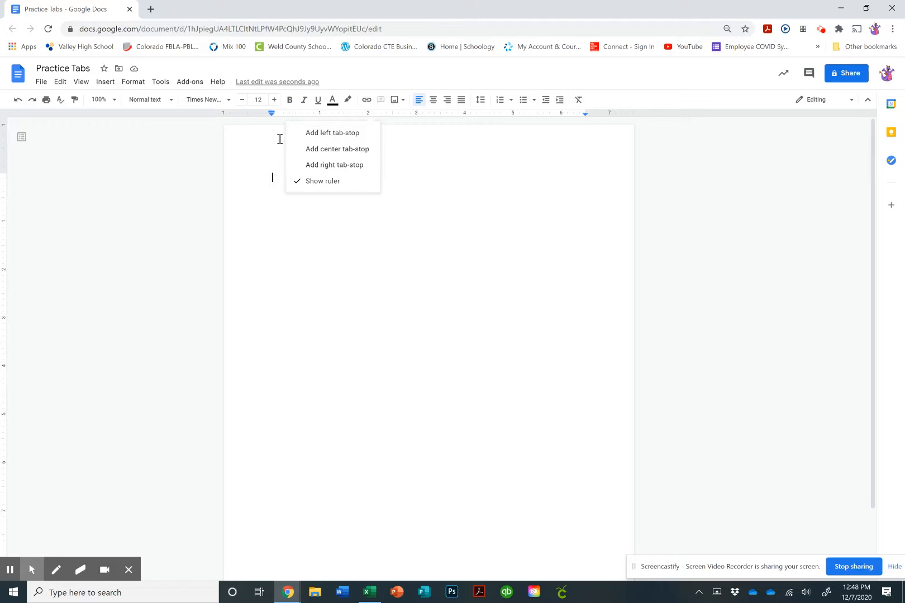
click(347, 133)
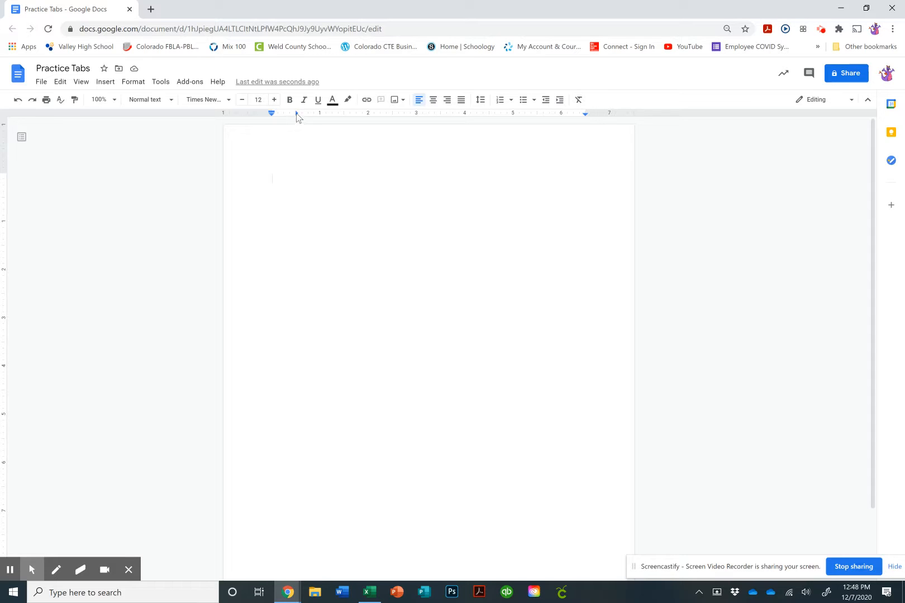
mouse_move(298, 116)
mouse_down()
mouse_move(317, 117)
mouse_move(285, 115)
mouse_move(299, 119)
mouse_up()
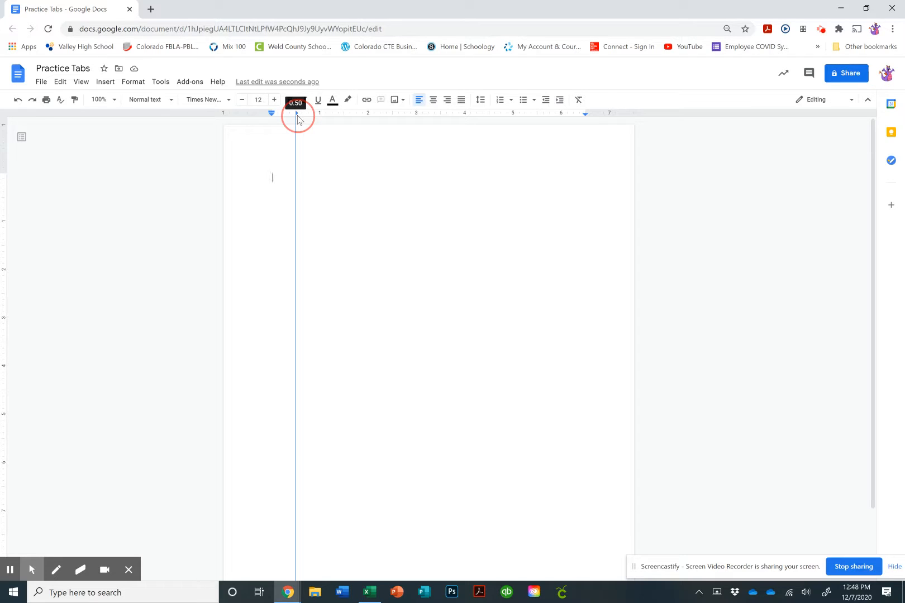
drag(298, 119, 299, 141)
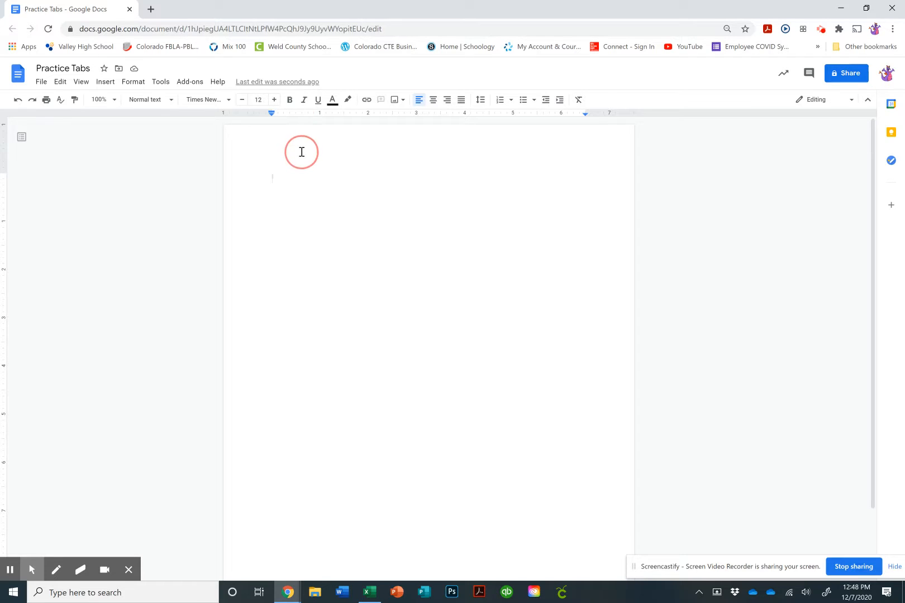
click(297, 115)
click(317, 132)
mouse_move(297, 114)
mouse_down()
mouse_move(332, 114)
mouse_move(280, 114)
mouse_move(298, 116)
mouse_up()
Add a center tab stop at the 3-inch ruler mark
click(416, 115)
click(420, 150)
Add a right tab stop near the right margin and drag it to about 6.5 inches
click(574, 115)
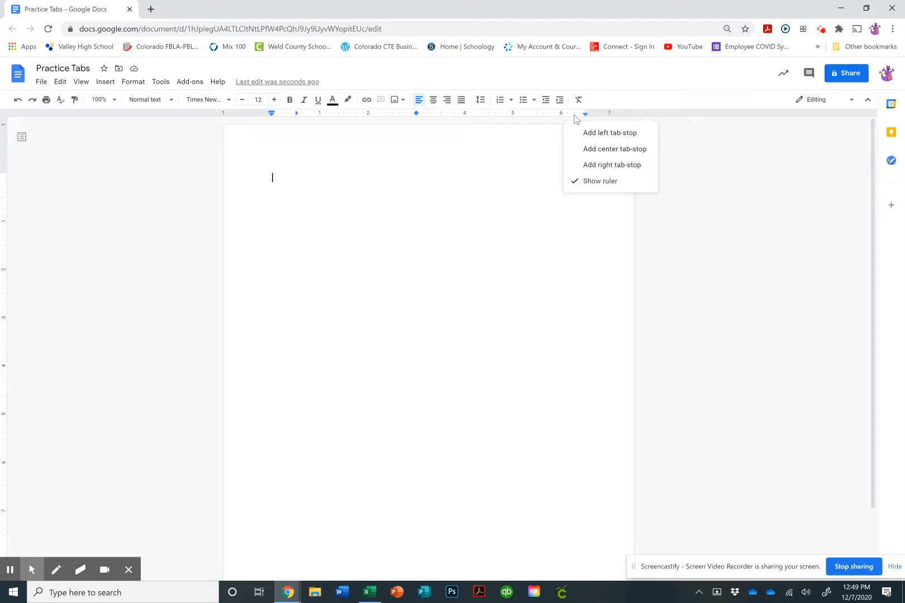
click(583, 163)
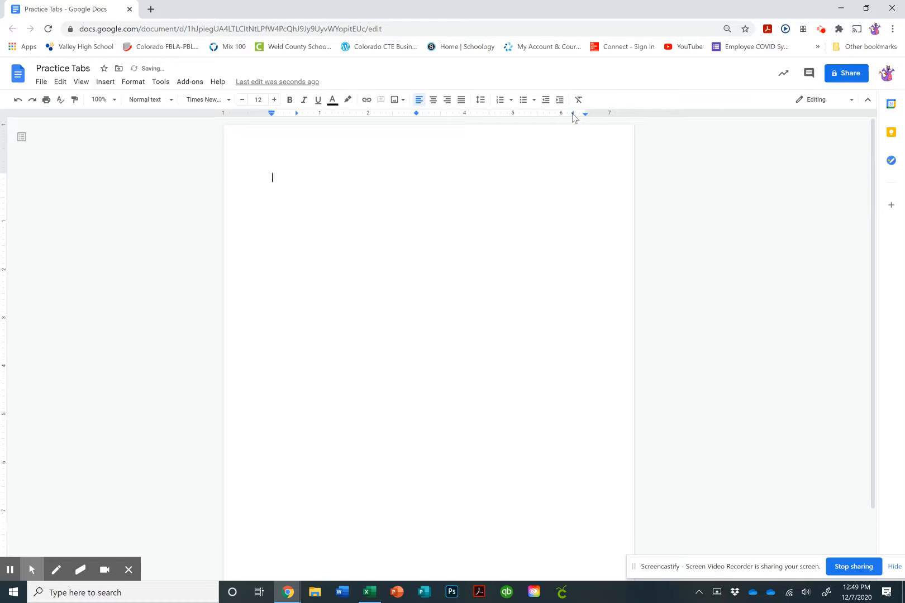
drag(573, 114, 585, 119)
Type a full name, 'Elm Creek High School', and a first name across the three tab stops
key(Tab)
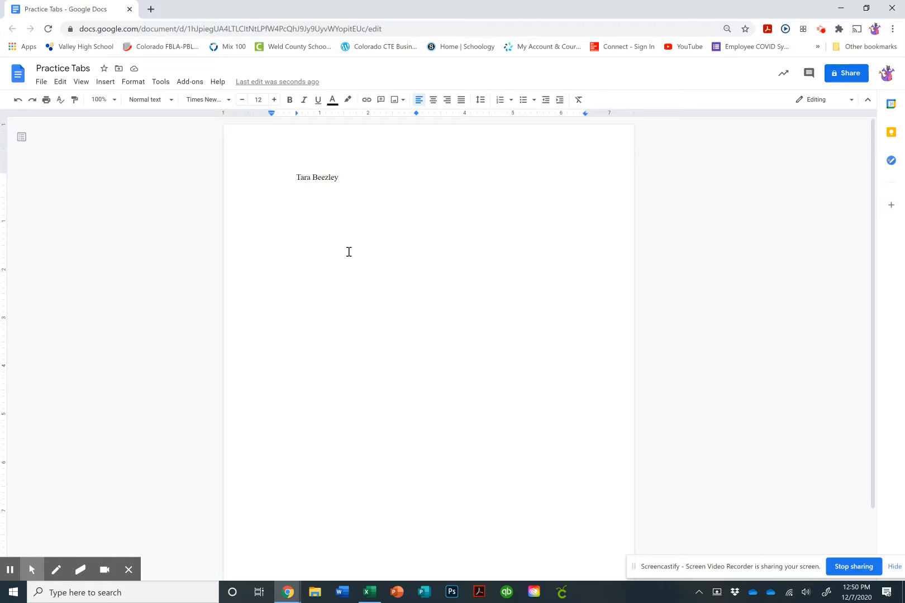
key(Tab)
text(Elm Creek High School)
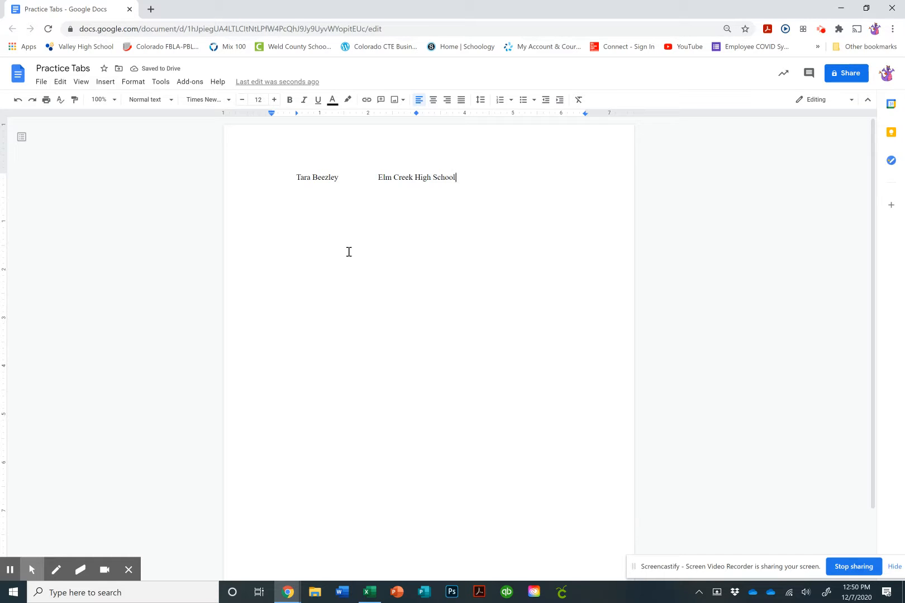
key(Tab)
text(St)
text(epah)
key(BackSpace)
key(BackSpace)
text(hanie)
key(Return)
Fill the second row with a first name, 'Elm Creek', and another first name
key(Tab)
text(Tara)
key(Tab)
text(Elm C)
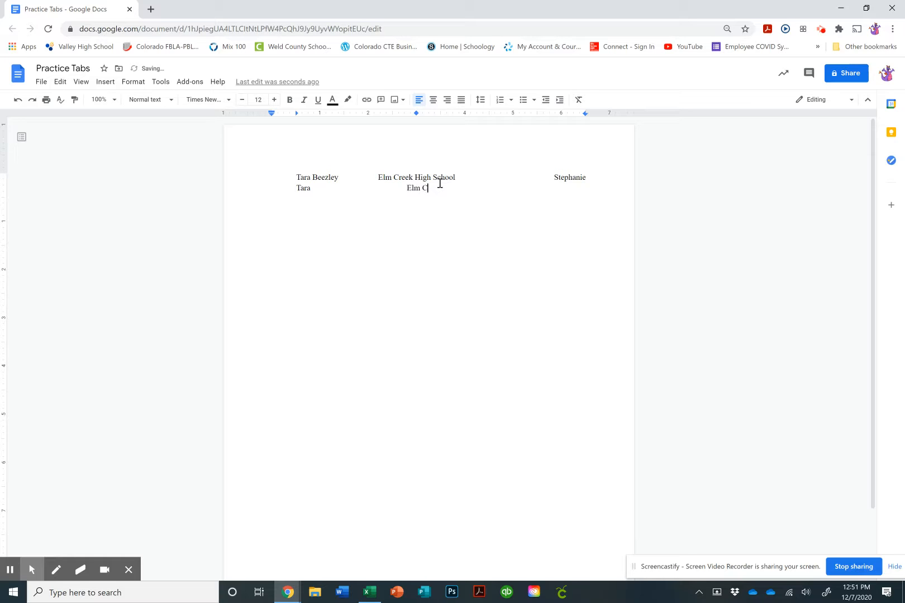
text(reek)
key(Tab)
text(Chandra)
key(Return)
Fill the third row with a first name, 'Elm Creek', and another first name
key(Tab)
text(Tara)
key(Tab)
text(Elm Creek)
click(416, 114)
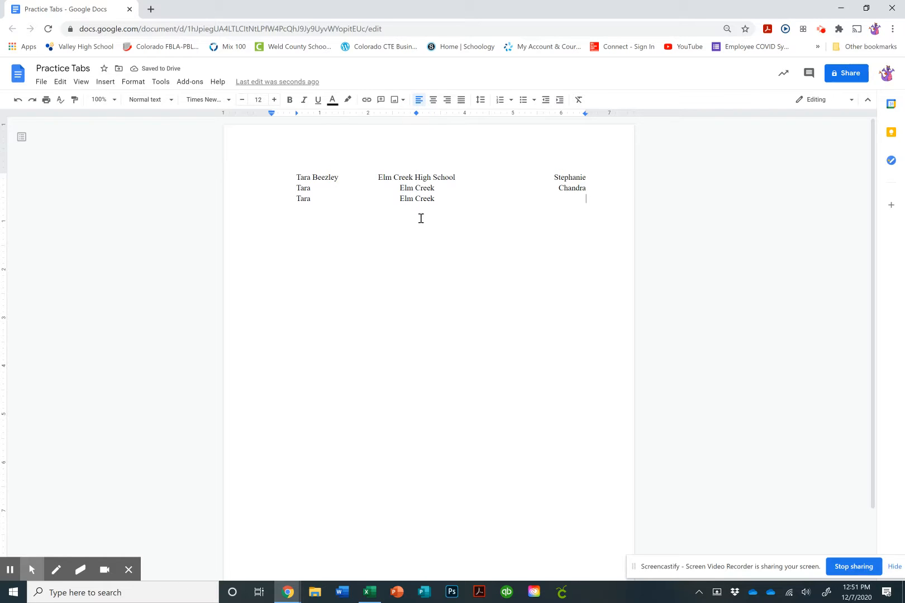
text(Rebecca)
drag(263, 178, 591, 197)
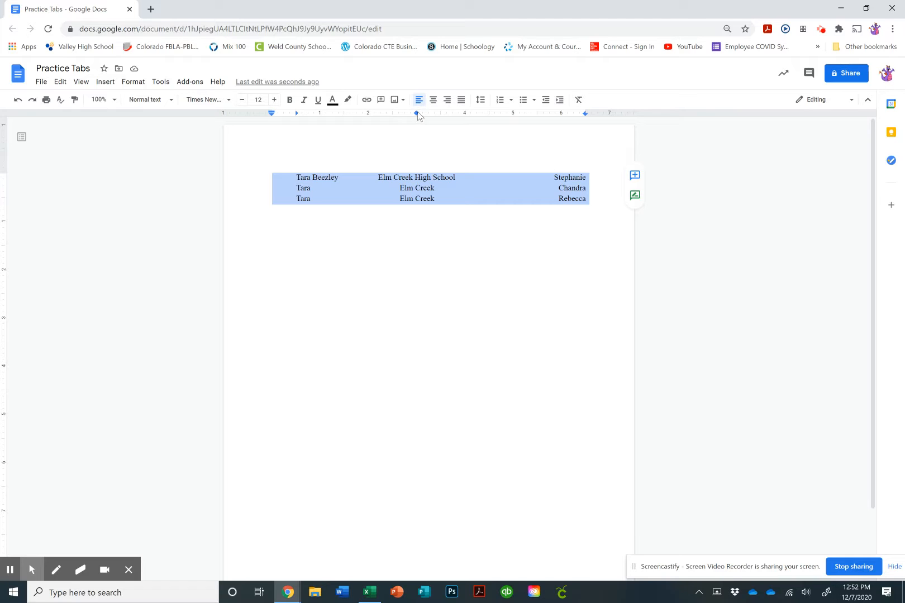
mouse_move(416, 114)
mouse_down()
mouse_move(447, 117)
mouse_move(389, 123)
mouse_move(441, 121)
mouse_up()
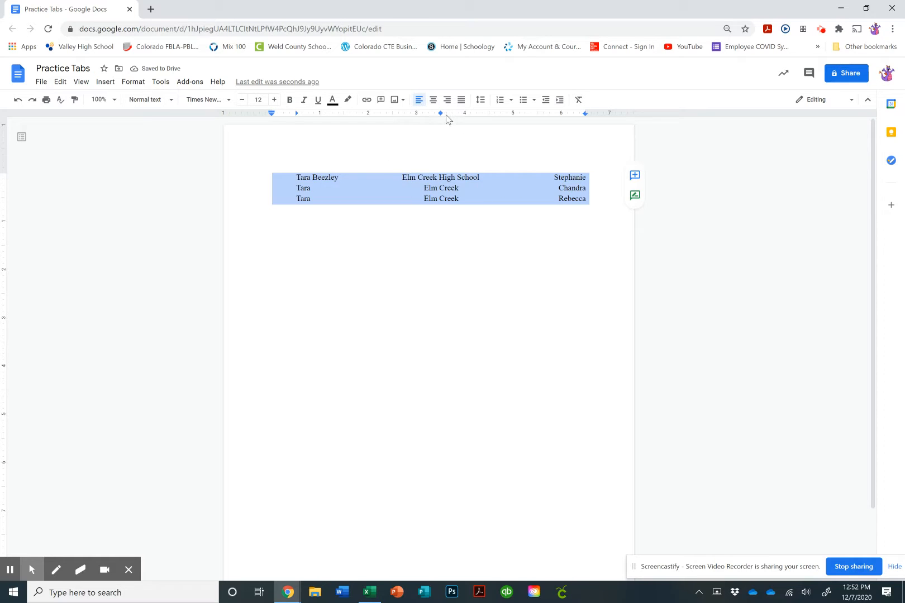
drag(440, 114, 416, 116)
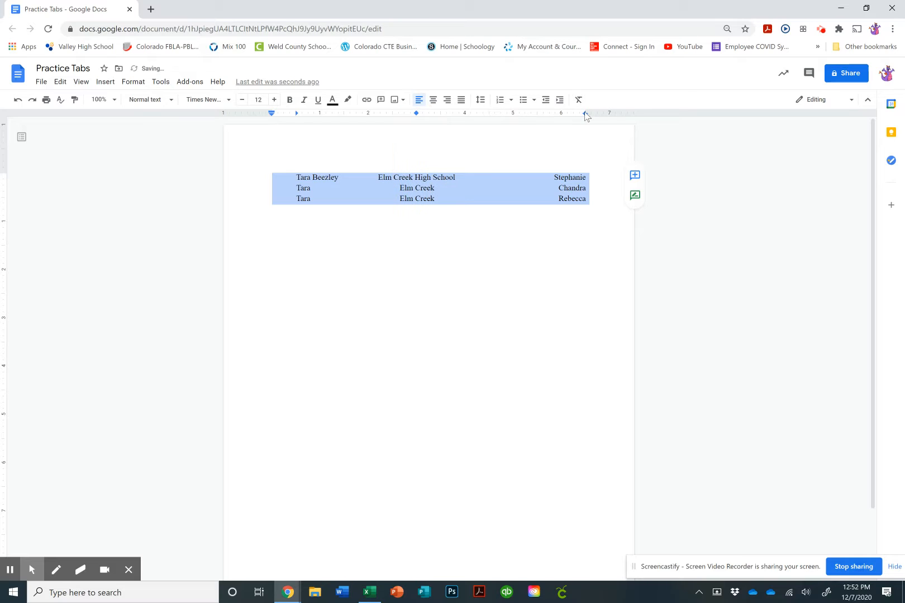
drag(582, 117, 585, 204)
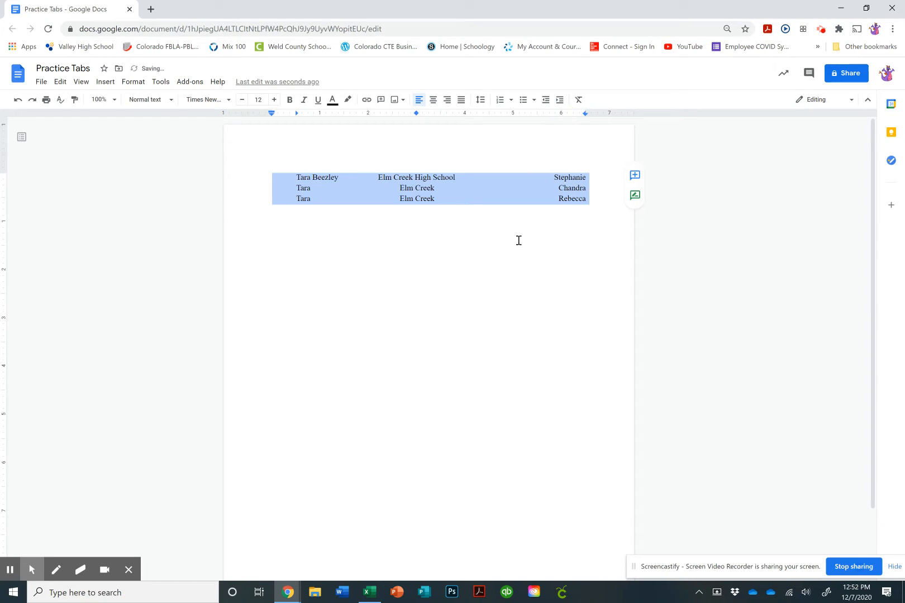